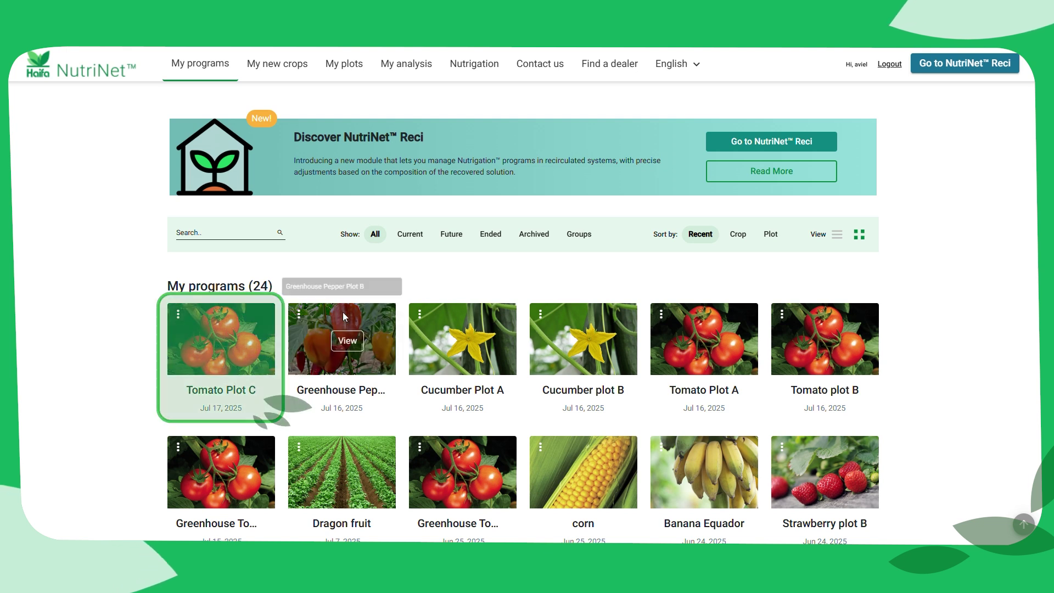
Open the Tomato Plot C program and start a new soil analysis report for it
{"action": "left_click", "coordinate": [225, 344]}
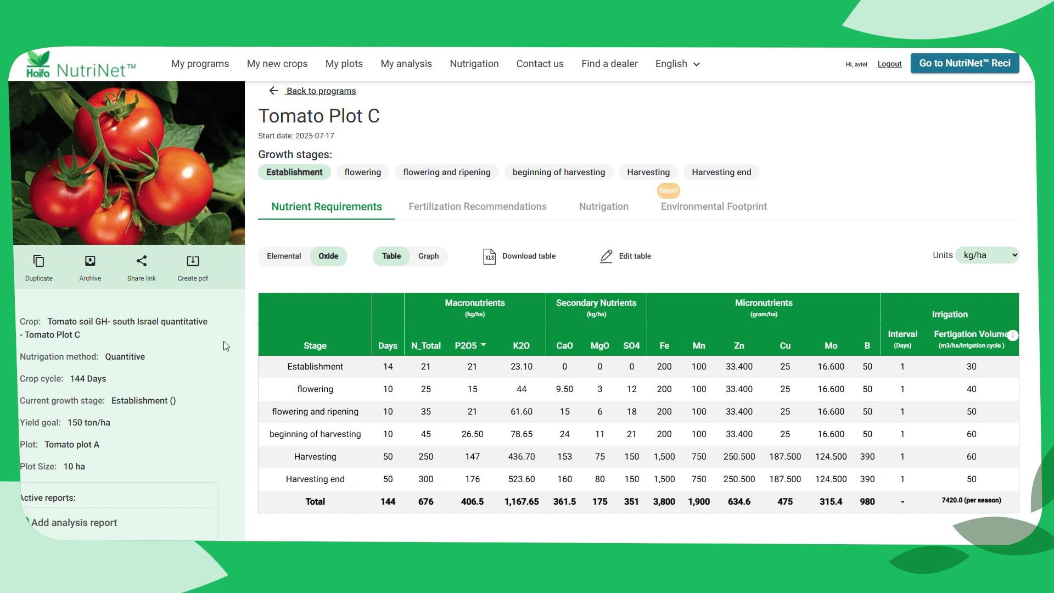
{"action": "scroll", "coordinate": [225, 346], "scroll_direction": "down", "scroll_amount": 3}
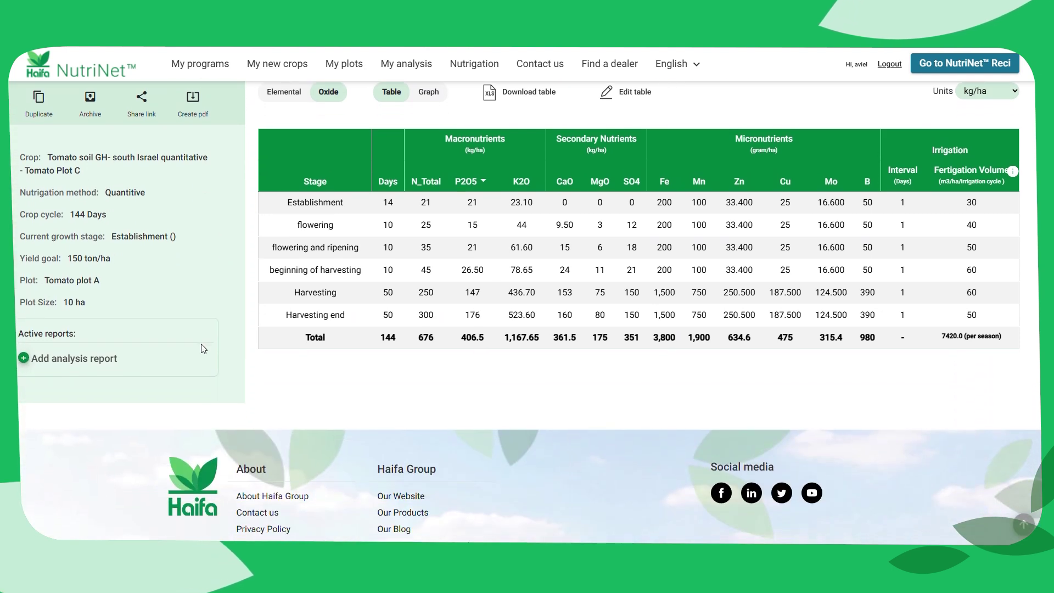
{"action": "left_click", "coordinate": [98, 361]}
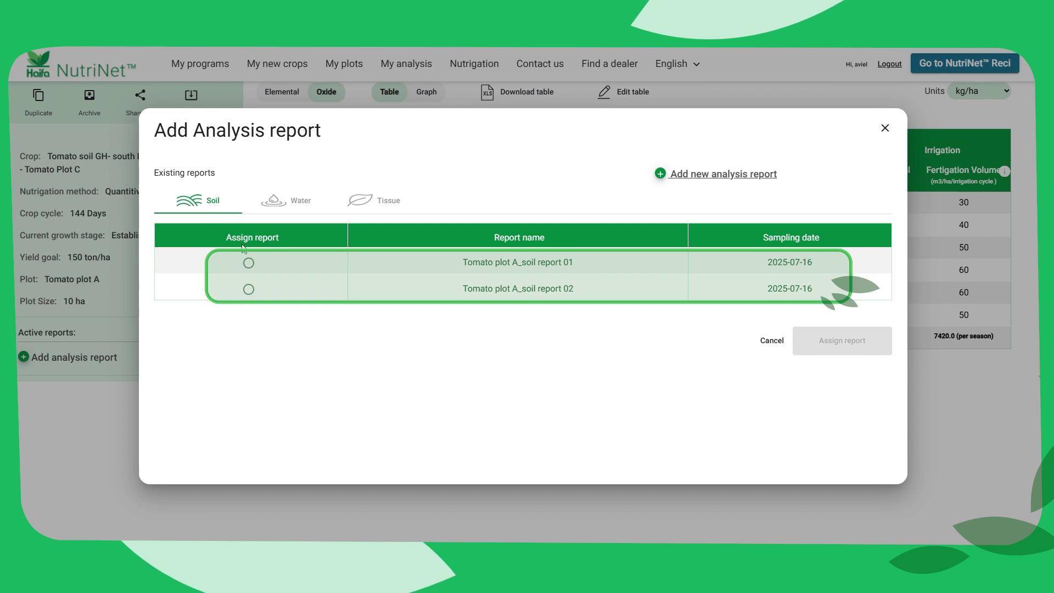
{"action": "left_click", "coordinate": [248, 264]}
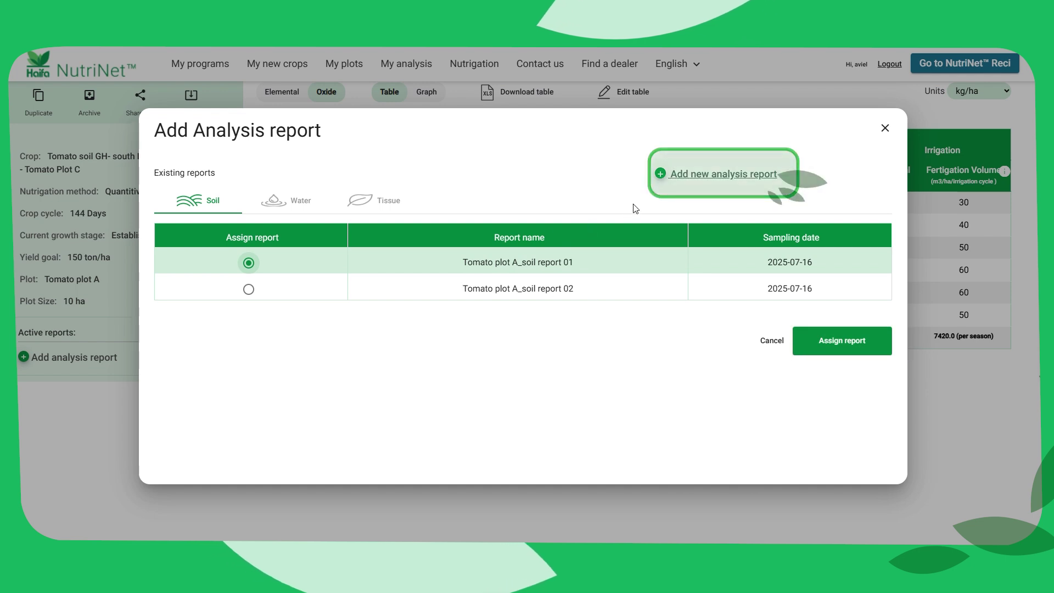
{"action": "left_click", "coordinate": [703, 176]}
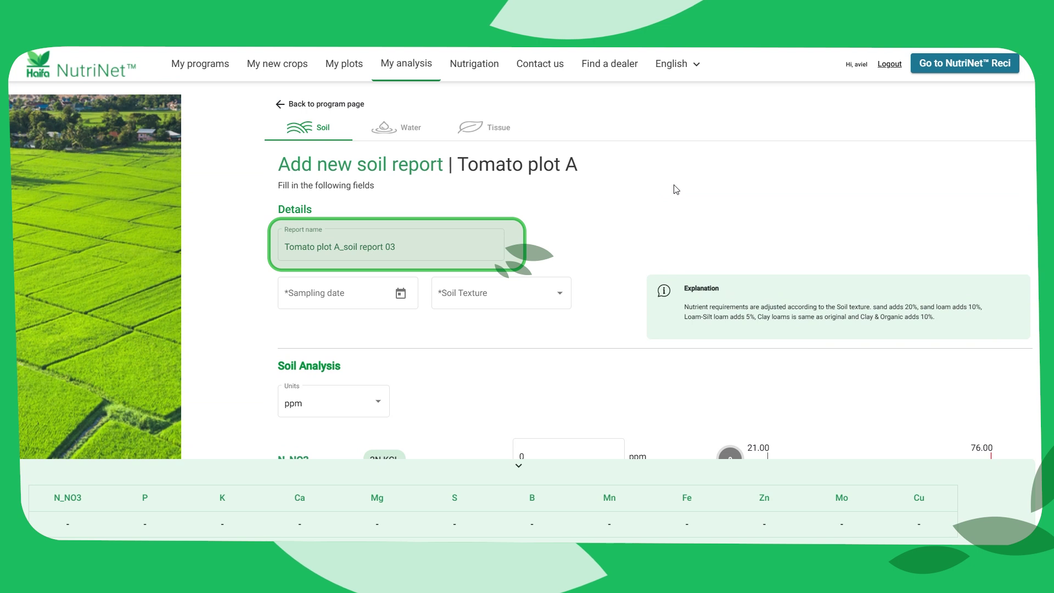
Set the soil report's sampling date to 2025-07-17 and choose a soil texture
{"action": "left_click", "coordinate": [400, 294]}
{"action": "left_click", "coordinate": [381, 443]}
{"action": "left_click", "coordinate": [494, 297]}
{"action": "left_click", "coordinate": [469, 375]}
Set the soil analysis values to 34.2 ppm for N_NO3, 26.77 ppm for P and 125.4 ppm for K
{"action": "scroll", "coordinate": [468, 375], "scroll_direction": "down", "scroll_amount": 2}
{"action": "scroll", "coordinate": [468, 373], "scroll_direction": "down", "scroll_amount": 3}
{"action": "left_click_drag", "start_coordinate": [728, 185], "coordinate": [820, 185]}
{"action": "left_click_drag", "start_coordinate": [730, 238], "coordinate": [1010, 239]}
{"action": "left_click_drag", "start_coordinate": [730, 291], "coordinate": [747, 291]}
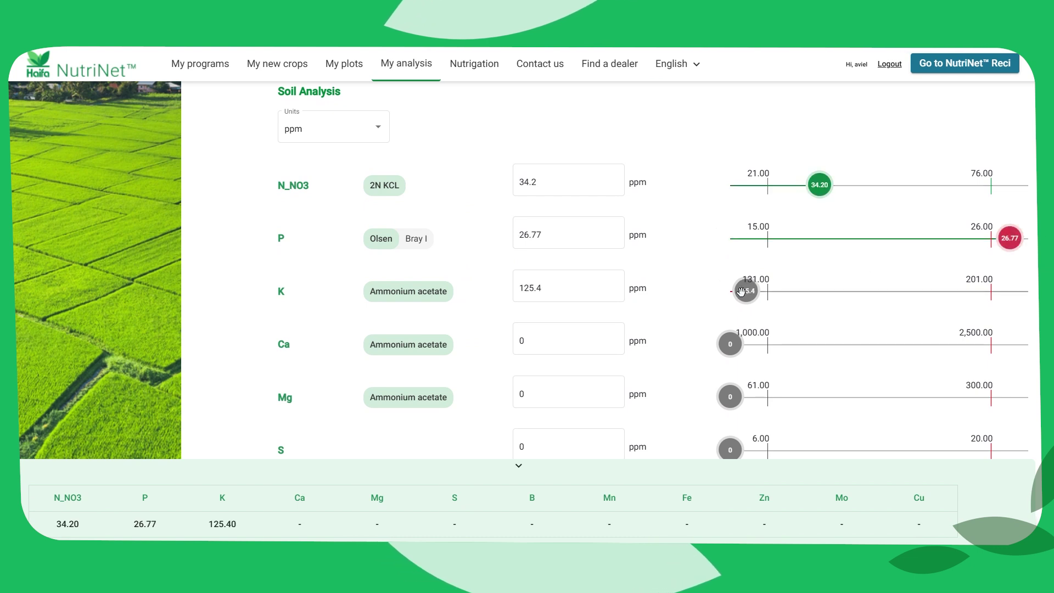
Switch the soil units to meq/l and back to ppm, and the phosphorus method to Bray I and back to Olsen
{"action": "left_click", "coordinate": [351, 144]}
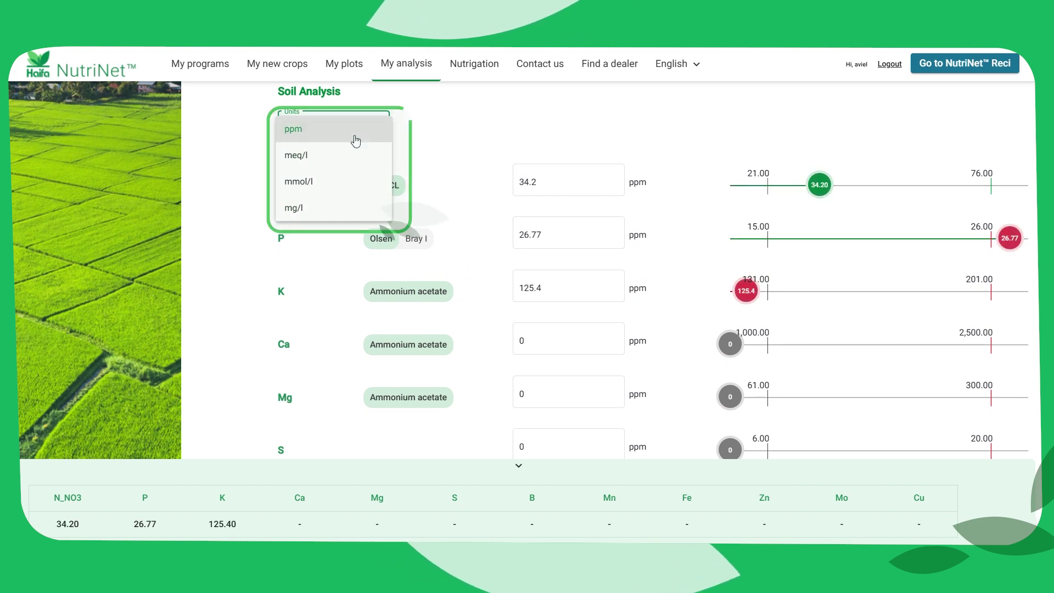
{"action": "left_click", "coordinate": [326, 163]}
{"action": "left_click", "coordinate": [329, 129]}
{"action": "left_click", "coordinate": [319, 106]}
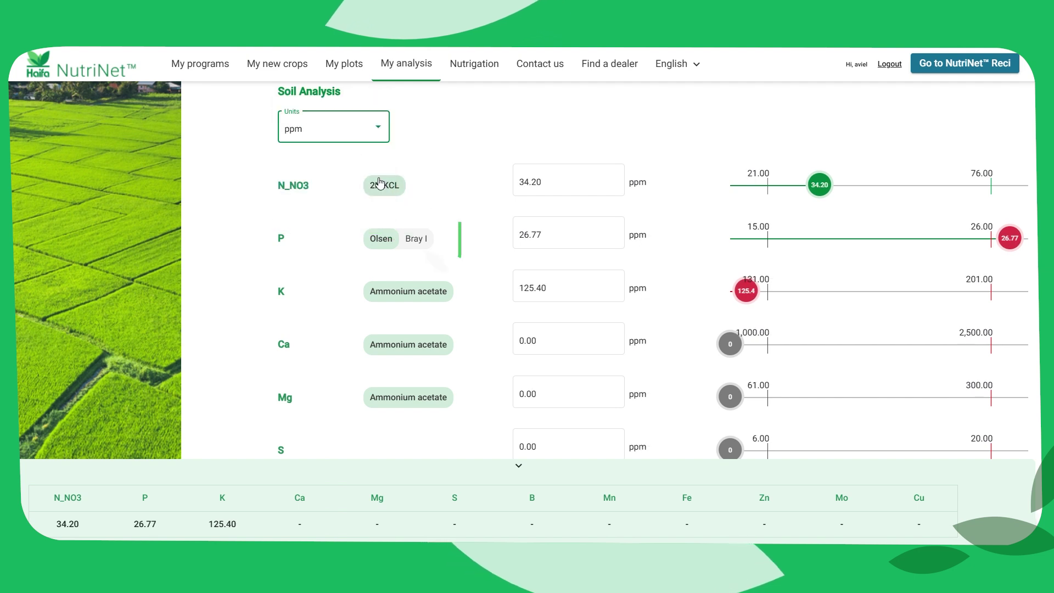
{"action": "left_click", "coordinate": [415, 239]}
{"action": "left_click", "coordinate": [387, 244]}
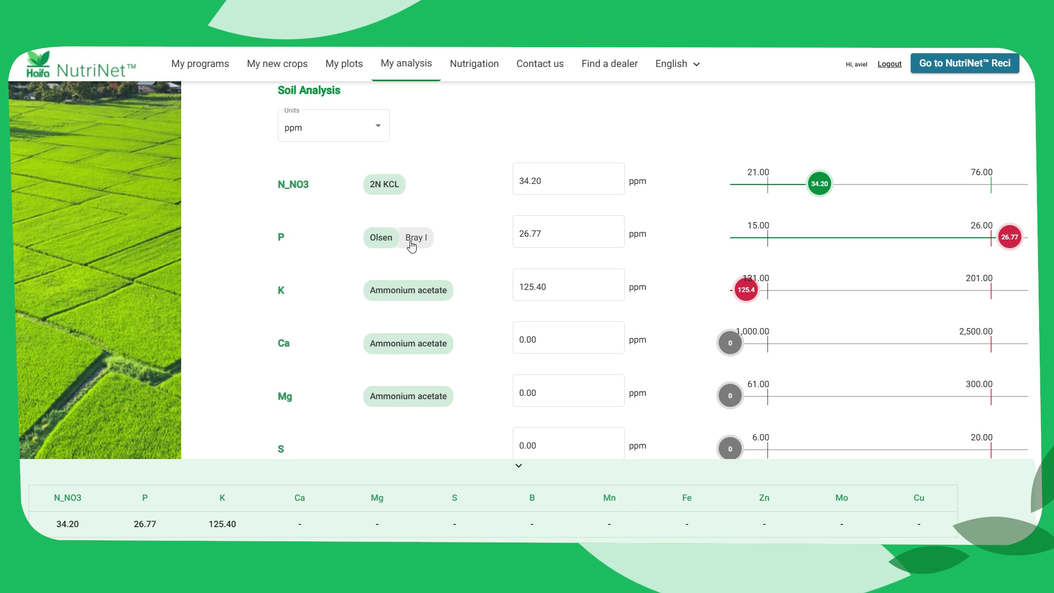
Create the completed soil report and assign it to the program
{"action": "scroll", "coordinate": [412, 245], "scroll_direction": "down", "scroll_amount": 15}
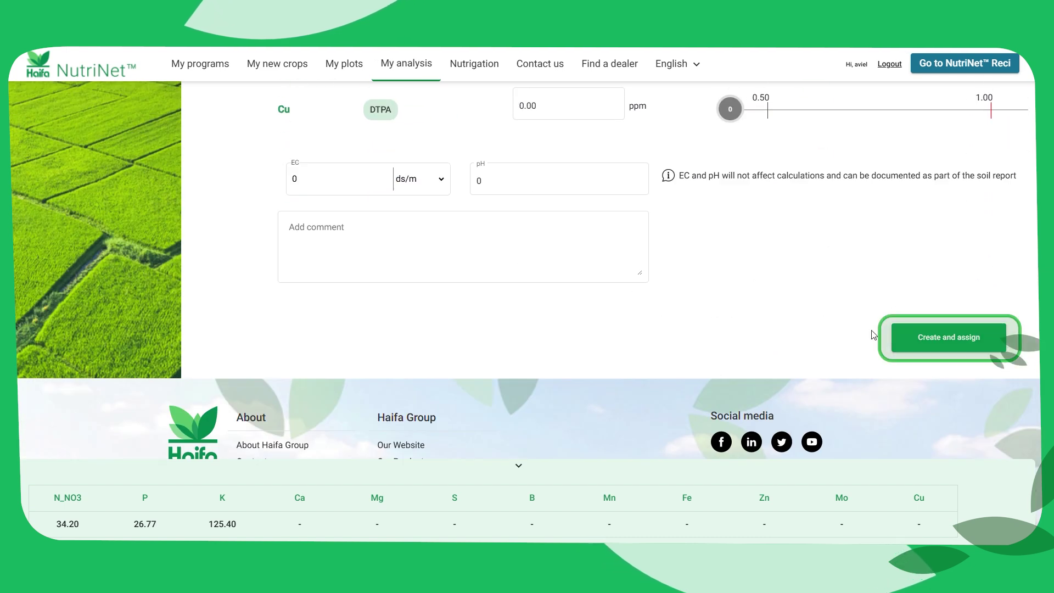
{"action": "left_click", "coordinate": [904, 344]}
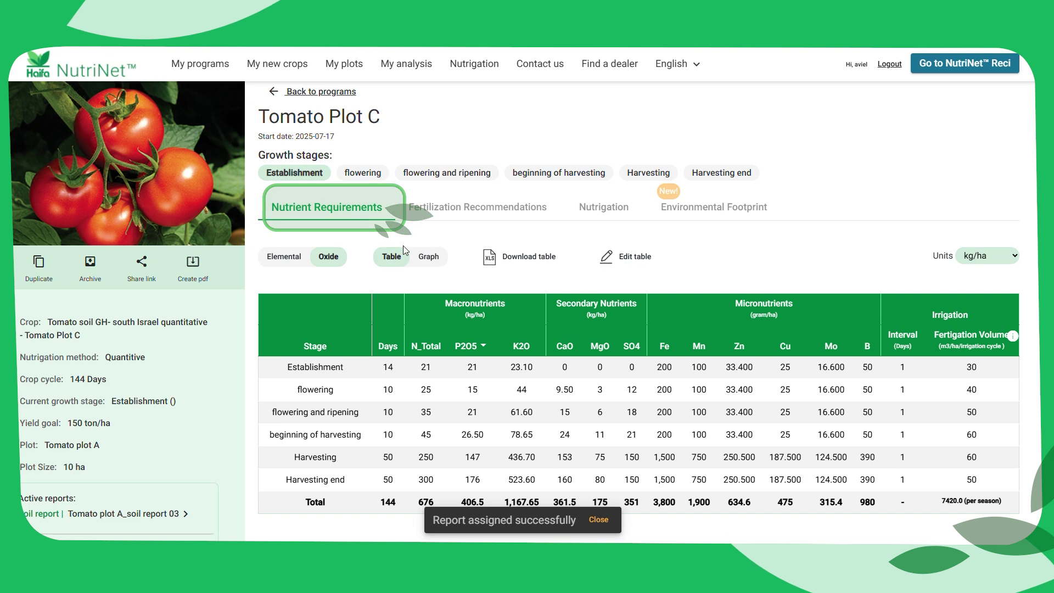
Start a new water analysis report for the Tomato Plot C program
{"action": "scroll", "coordinate": [355, 212], "scroll_direction": "down", "scroll_amount": 1}
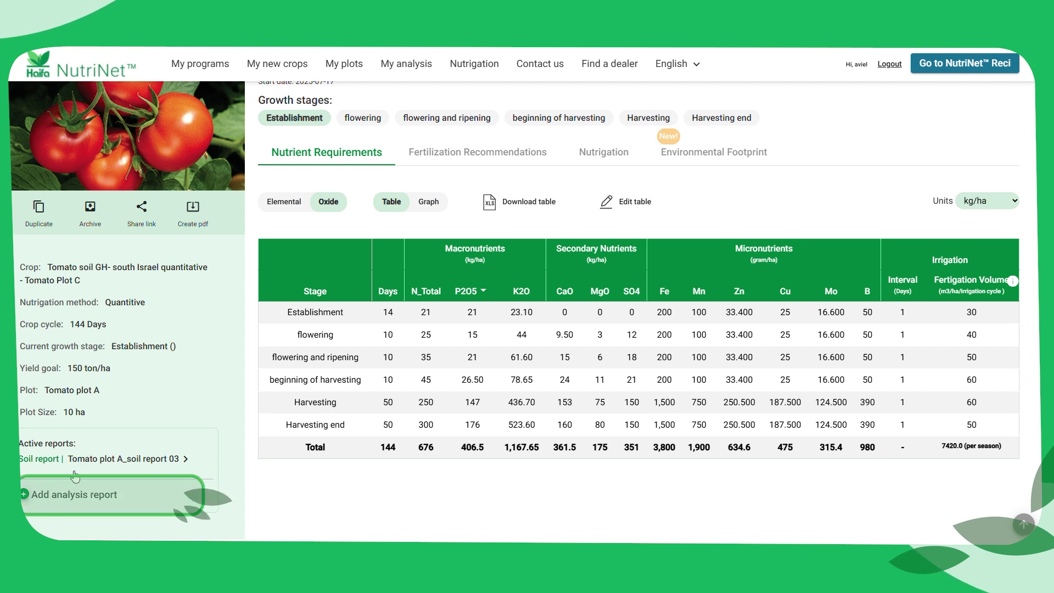
{"action": "left_click", "coordinate": [75, 498]}
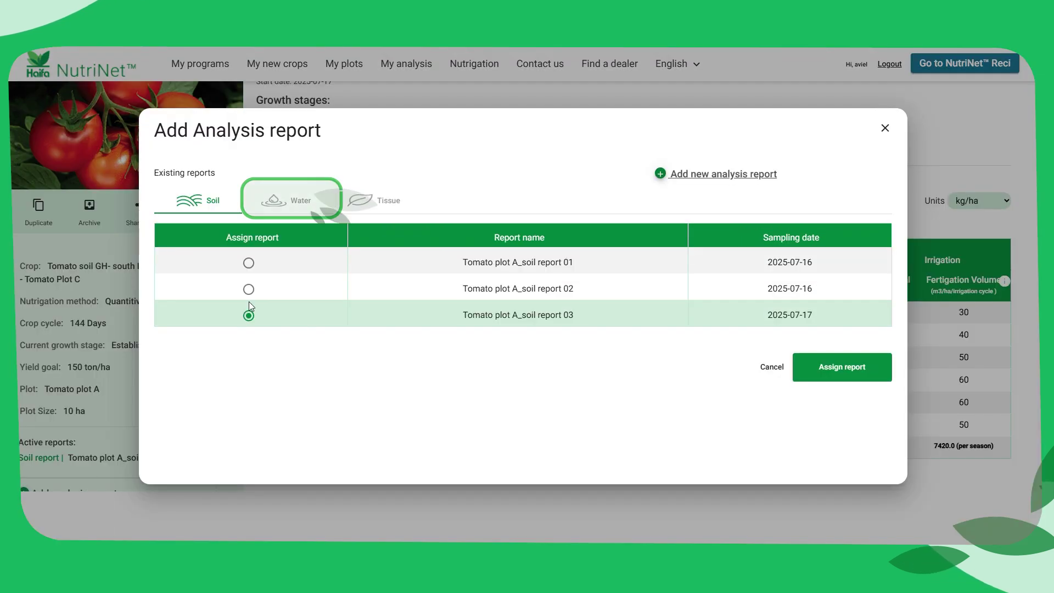
{"action": "left_click", "coordinate": [291, 202]}
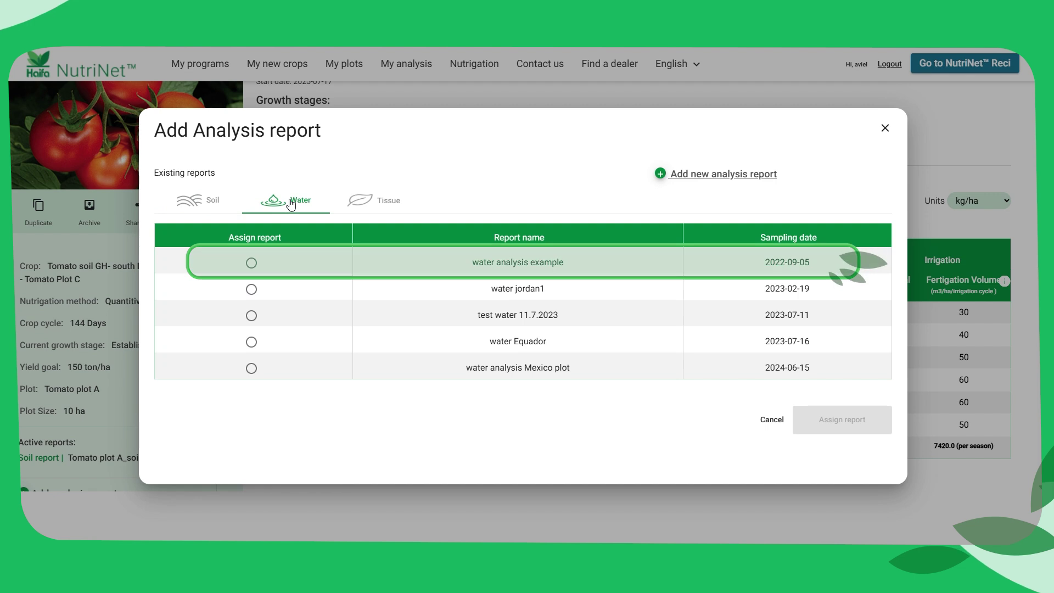
{"action": "left_click", "coordinate": [251, 263]}
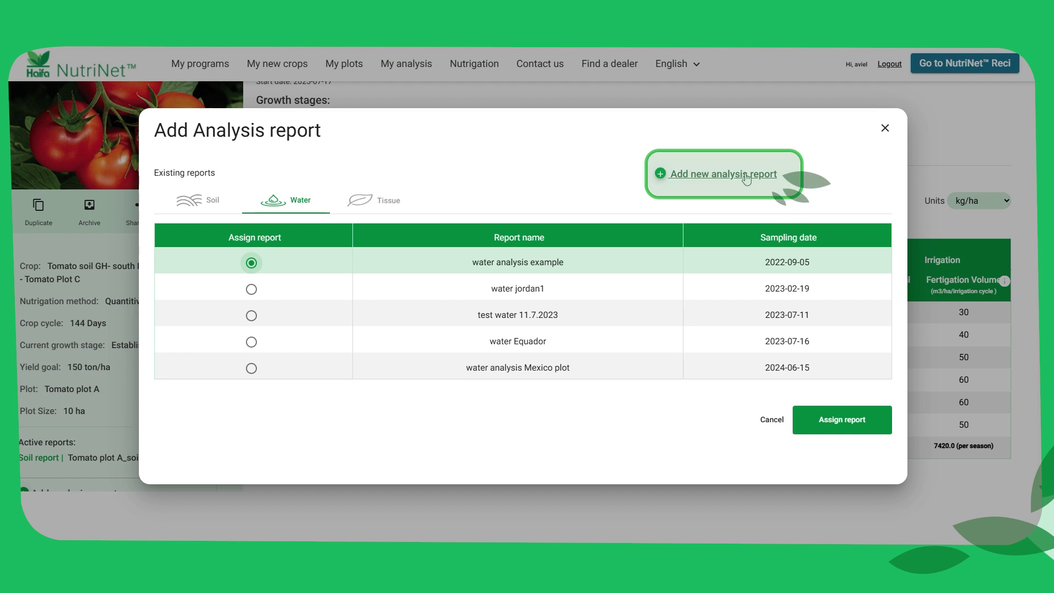
{"action": "left_click", "coordinate": [724, 175]}
Name the water report Water 1, date its sampling 7/17/2025 and fill in the tested substance
{"action": "type", "text": "Water 1"}
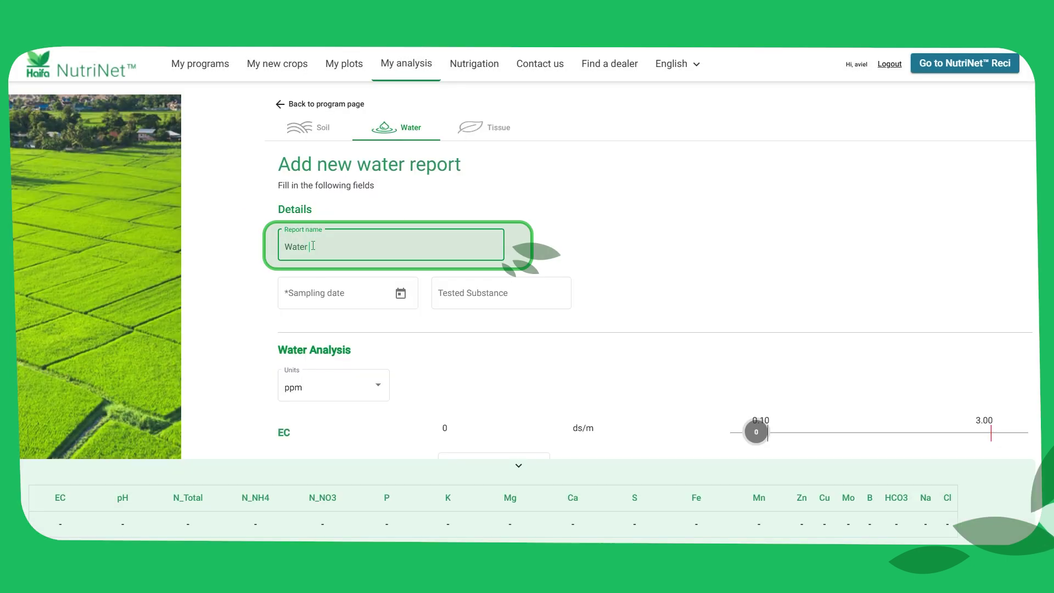
{"action": "left_click", "coordinate": [386, 292]}
{"action": "left_click", "coordinate": [381, 441]}
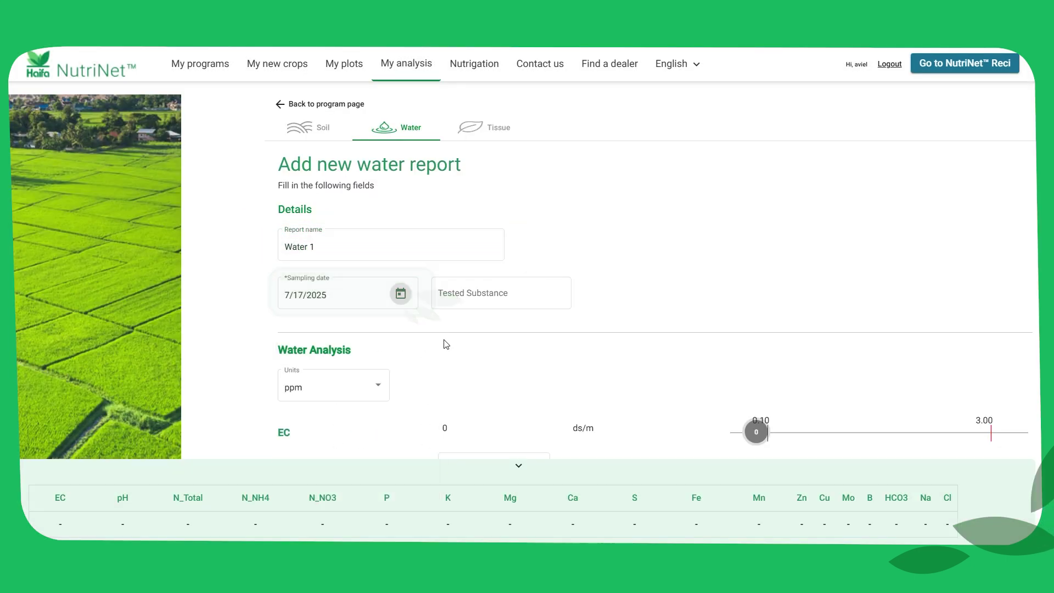
{"action": "left_click", "coordinate": [460, 294]}
{"action": "type", "text": "W"}
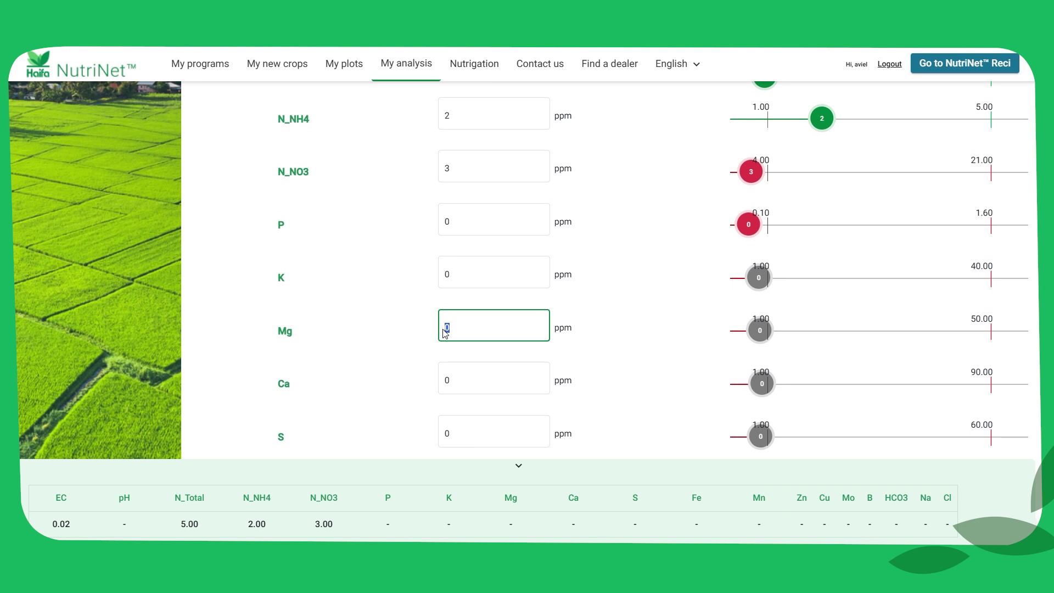
Set Mg to 25 ppm and Ca to 50 ppm, and create and assign the water report
{"action": "type", "text": "25"}
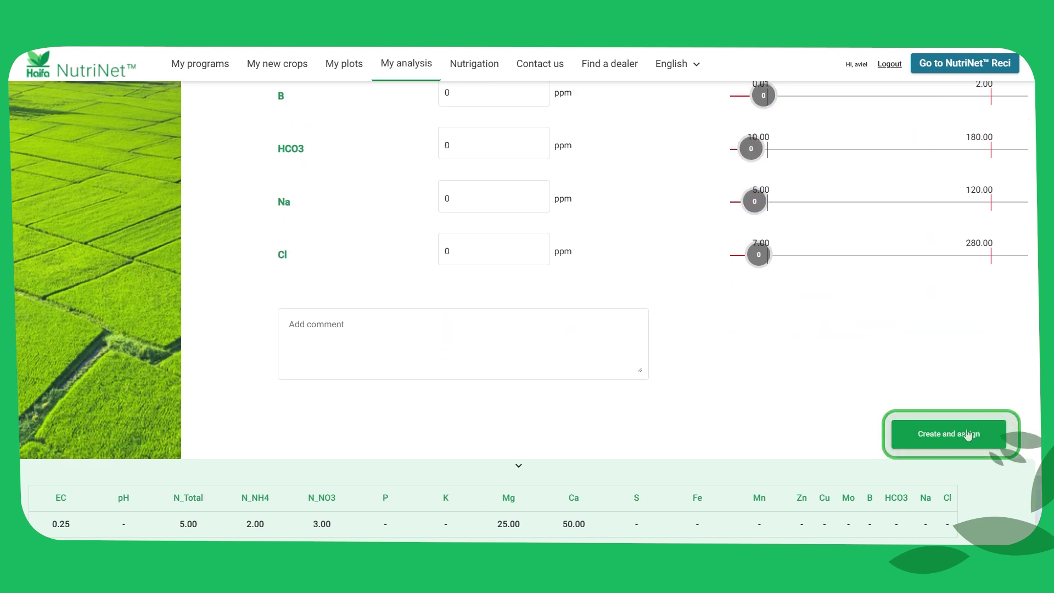
{"action": "left_click", "coordinate": [968, 434]}
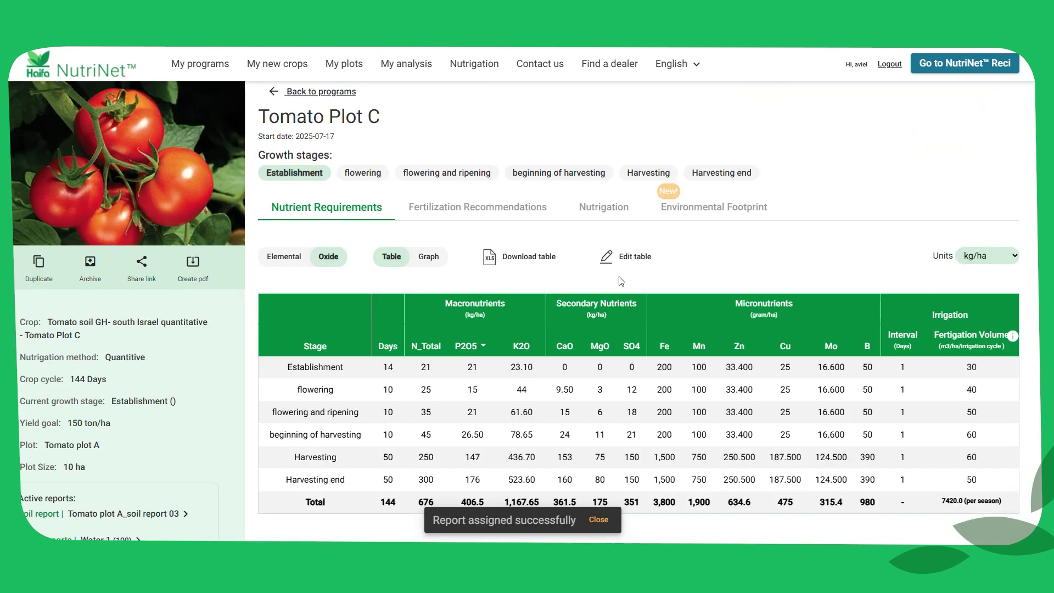
Open the program's fertilization recommendations and examine the water input row for the Establishment stage
{"action": "left_click", "coordinate": [500, 215]}
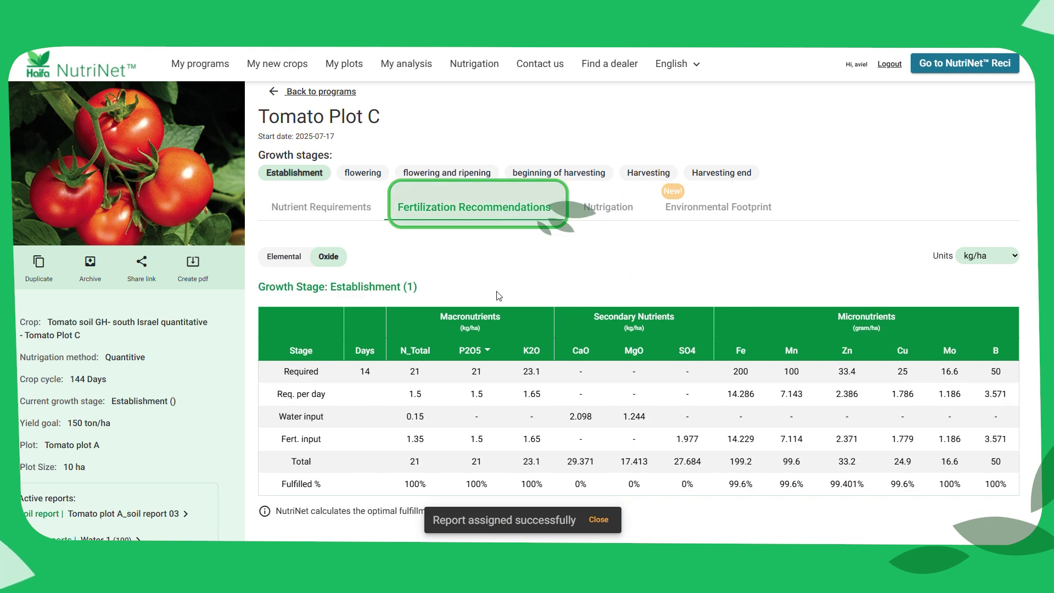
{"action": "triple_click", "coordinate": [335, 423]}
{"action": "left_click", "coordinate": [309, 429]}
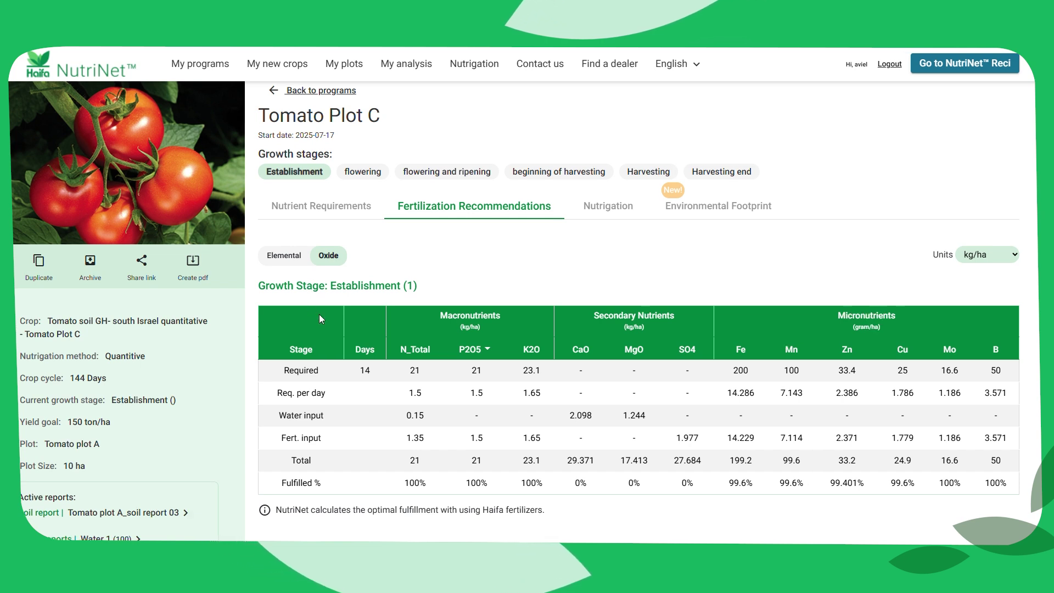
Start a new tissue analysis report for the Tomato Plot C program
{"action": "scroll", "coordinate": [321, 318], "scroll_direction": "down", "scroll_amount": 1}
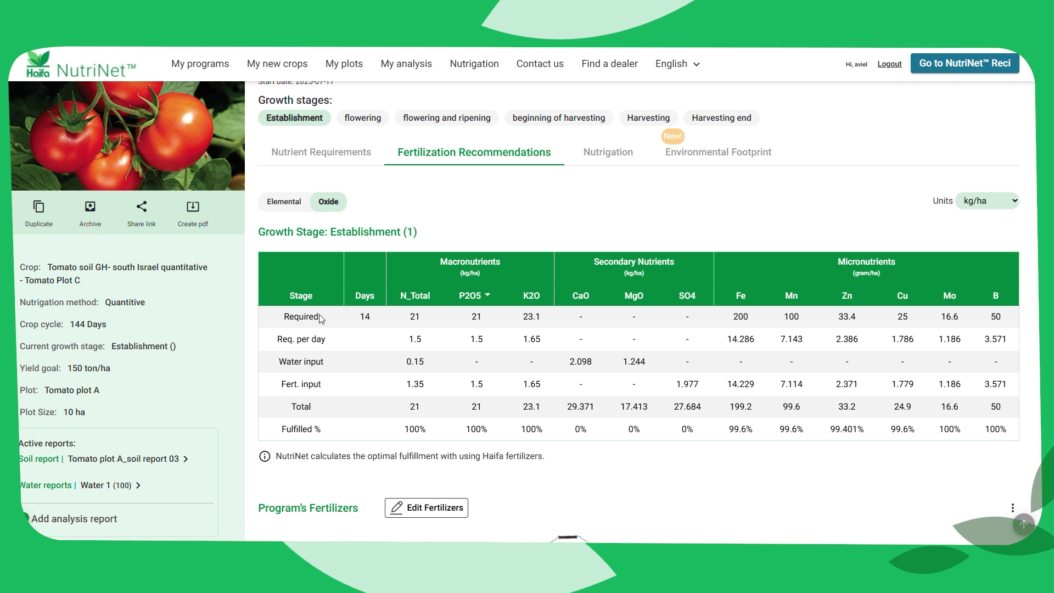
{"action": "left_click", "coordinate": [91, 518]}
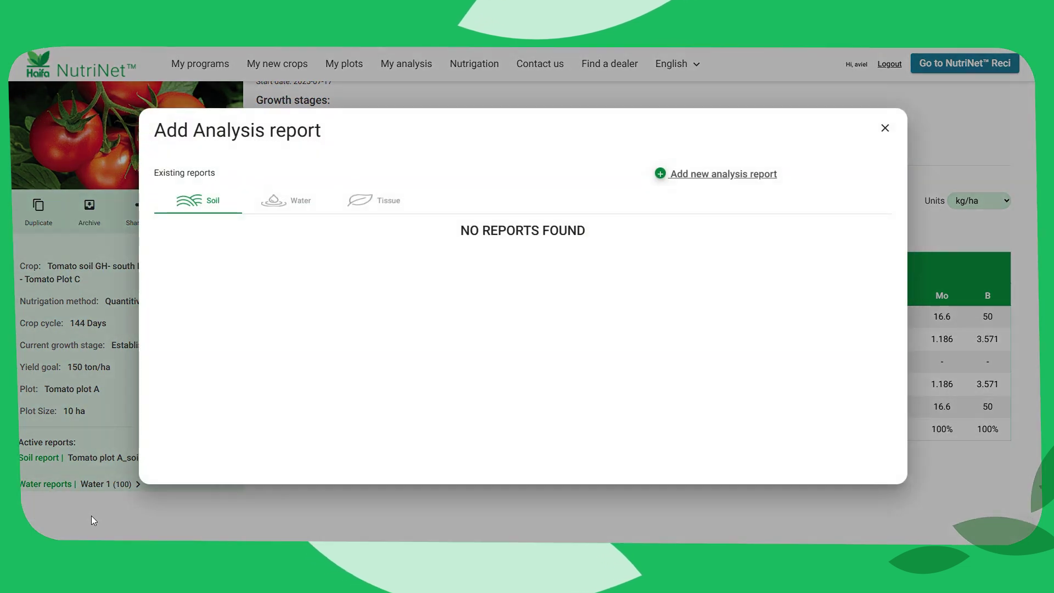
{"action": "left_click", "coordinate": [365, 205]}
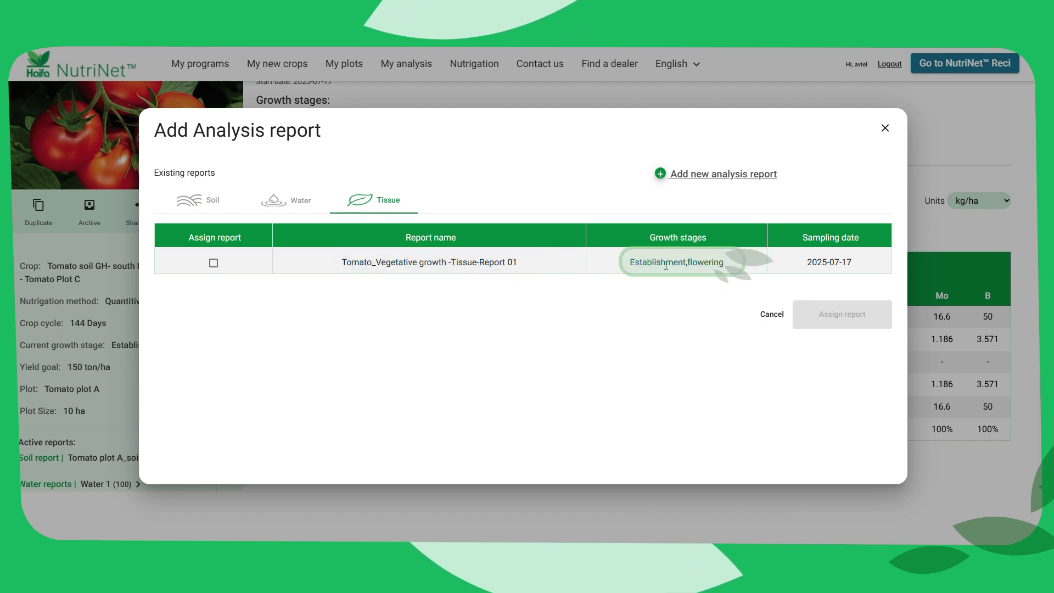
{"action": "left_click", "coordinate": [213, 263]}
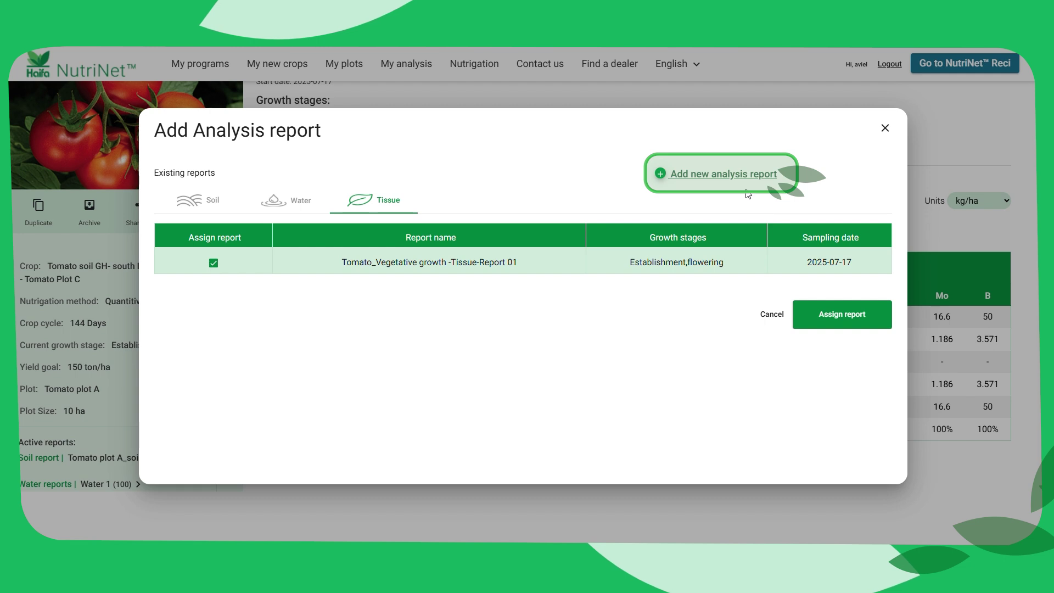
{"action": "left_click", "coordinate": [734, 174]}
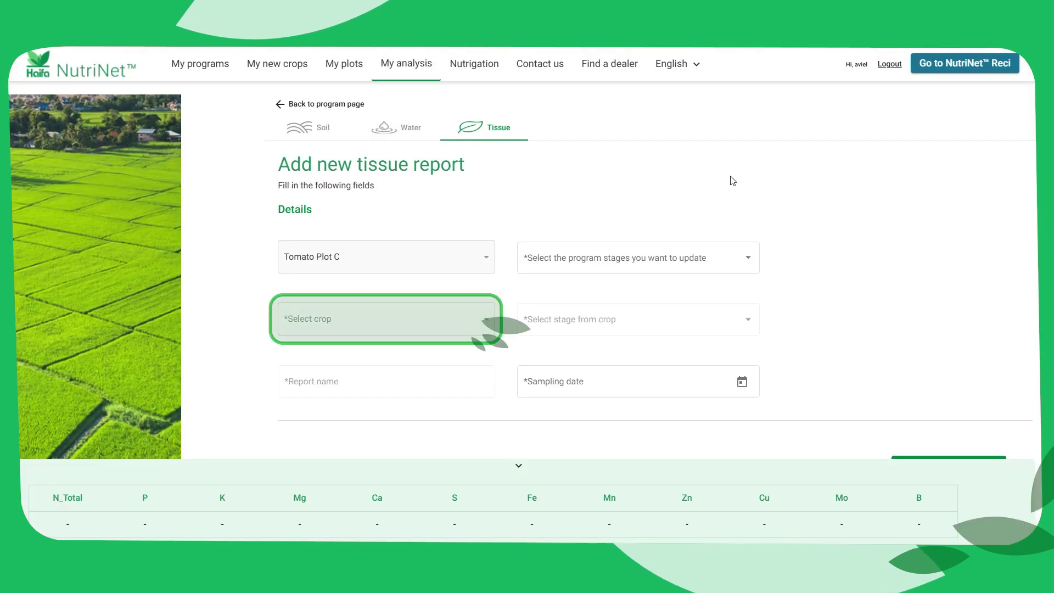
Set the tissue report's crop to Tomato and select Establishment and flowering as the program stages to update
{"action": "left_click", "coordinate": [478, 326]}
{"action": "type", "text": "tom"}
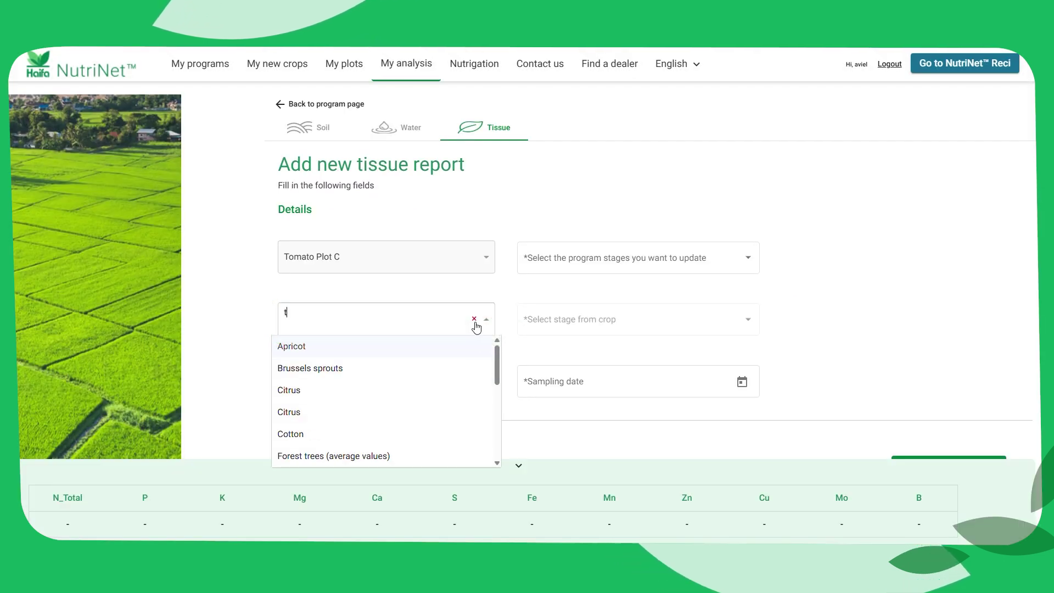
{"action": "left_click", "coordinate": [469, 345]}
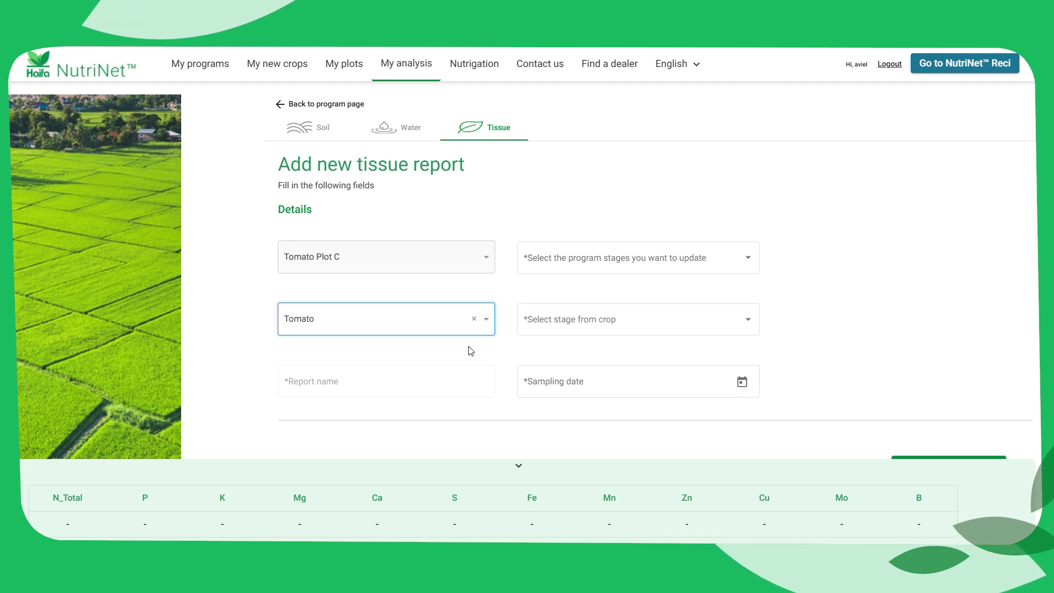
{"action": "left_click", "coordinate": [571, 262]}
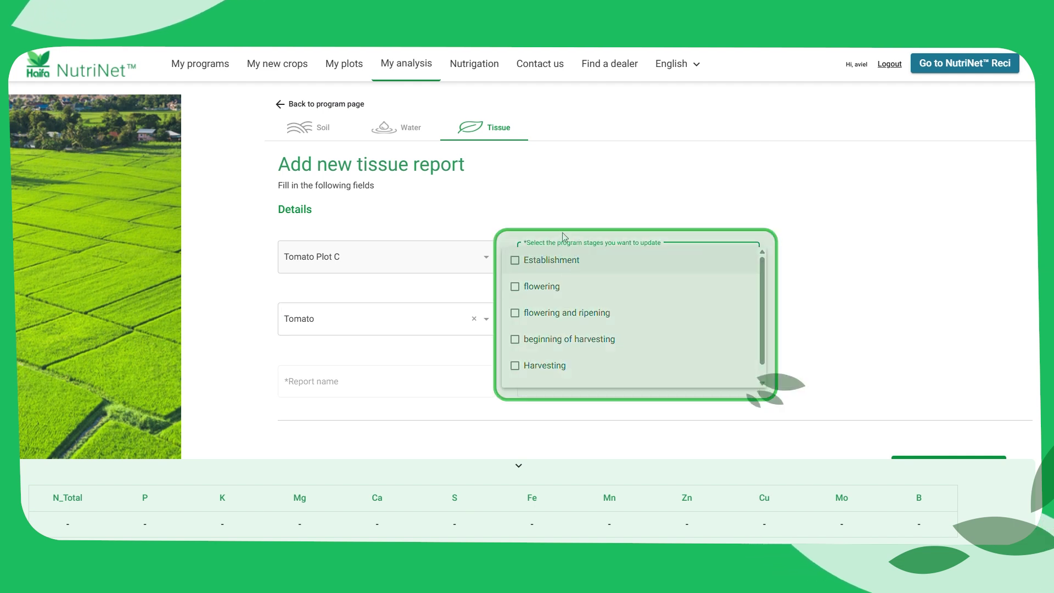
{"action": "left_click", "coordinate": [518, 290]}
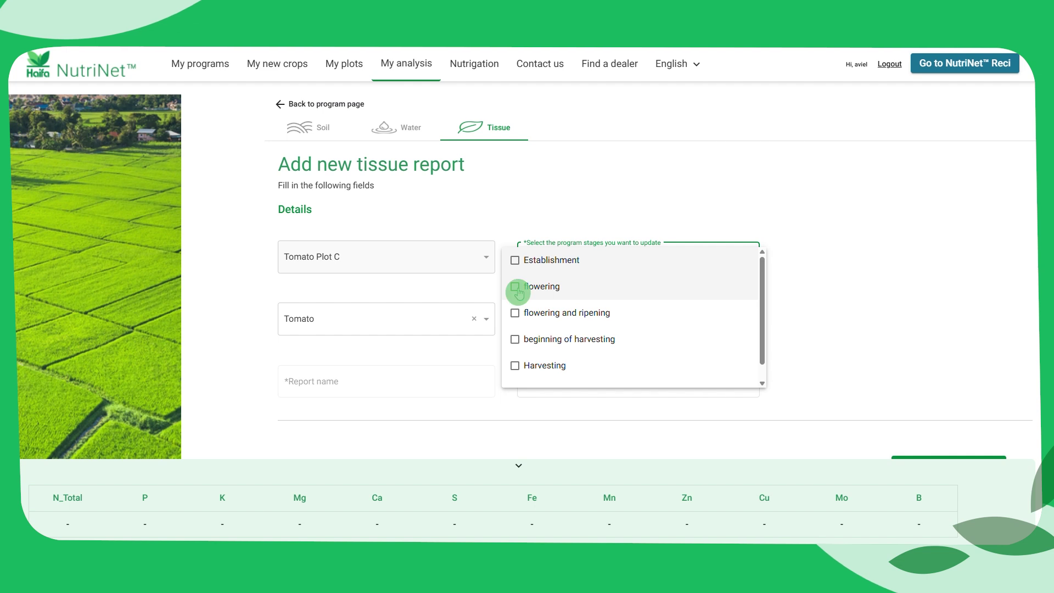
{"action": "left_click", "coordinate": [515, 264]}
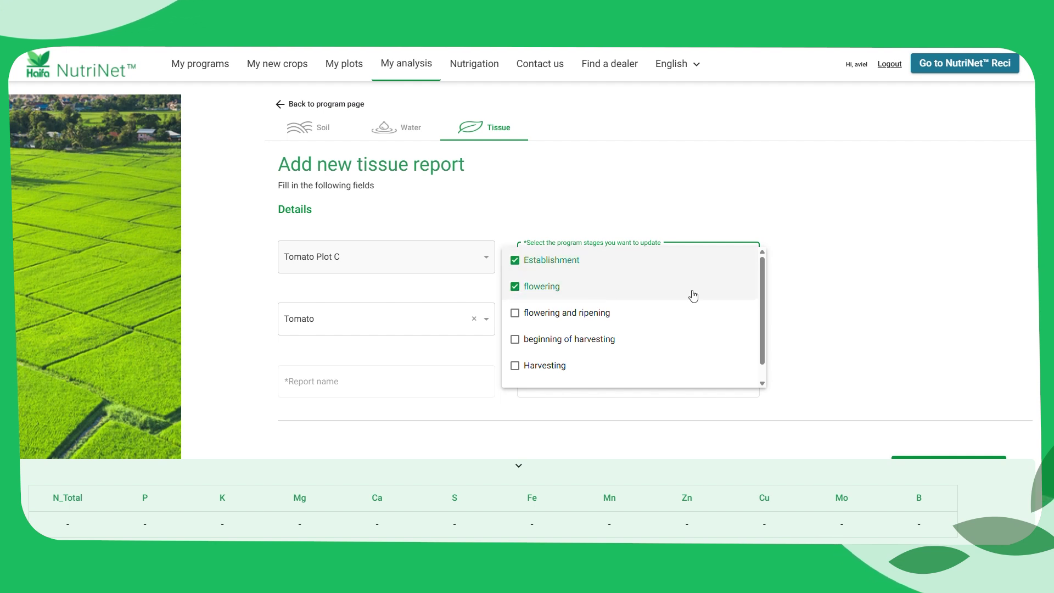
{"action": "left_click", "coordinate": [784, 292]}
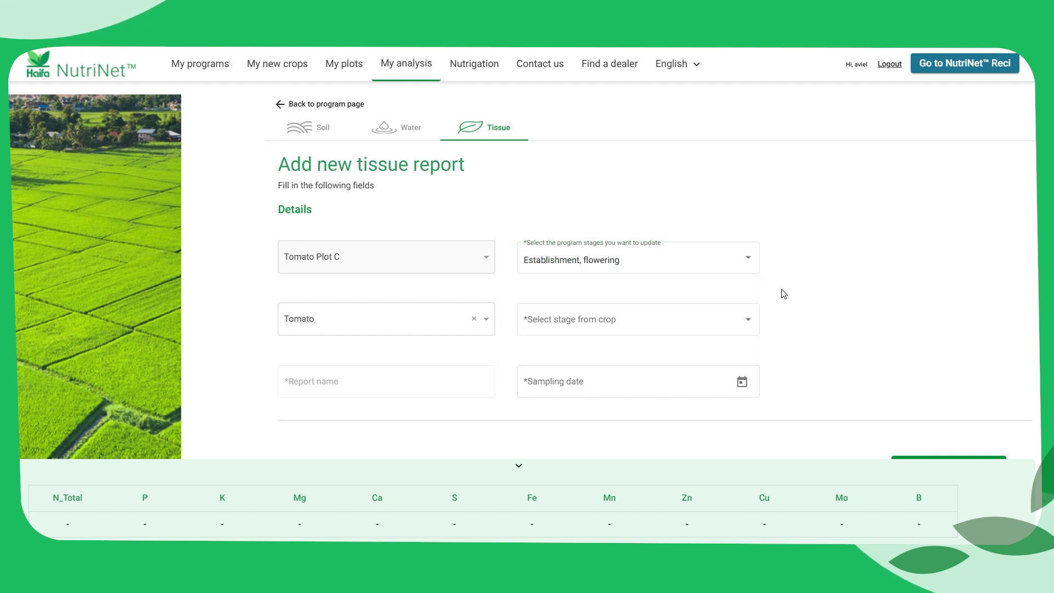
Complete the tissue report details with crop stage Vegetative growth, name "Tomato_Vegetative growth -Tissue-Report 02" and sampling date July 17, 2025
{"action": "left_click", "coordinate": [671, 313]}
{"action": "left_click", "coordinate": [574, 350]}
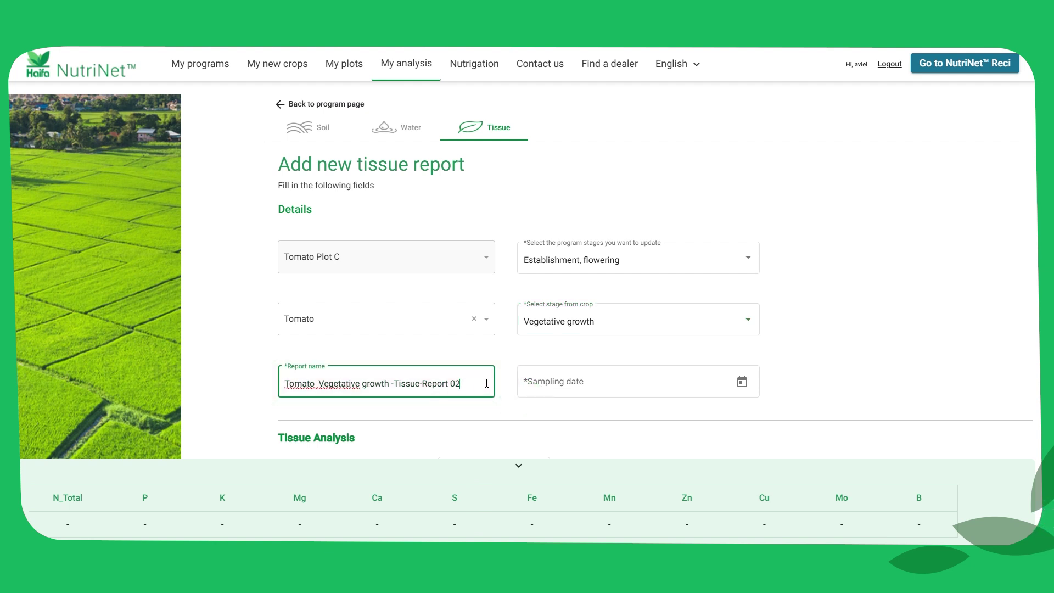
{"action": "left_click", "coordinate": [742, 381]}
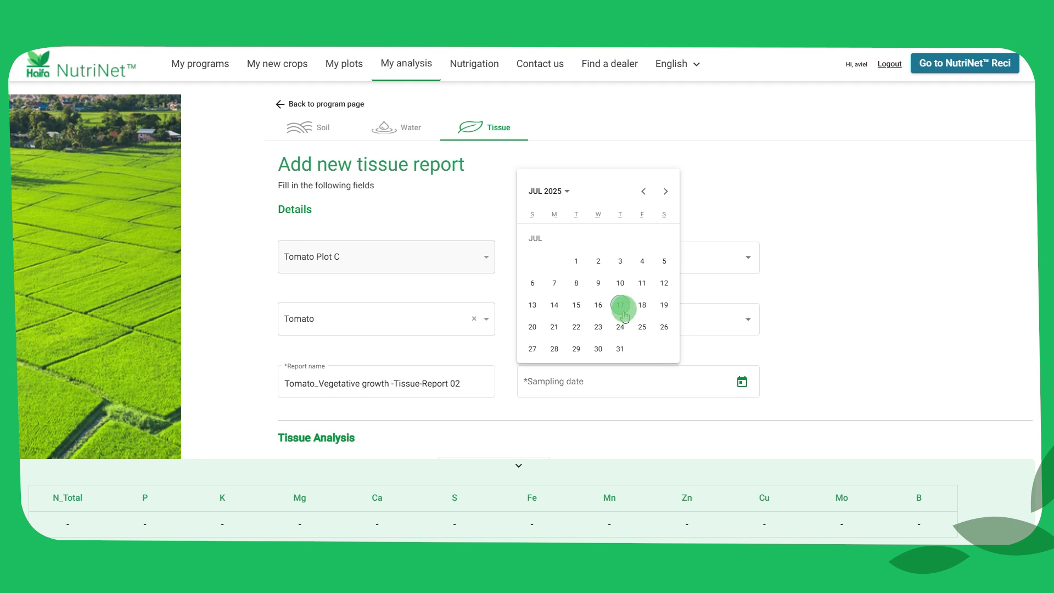
{"action": "left_click", "coordinate": [620, 305]}
Set N_Total to 4.33%, P to 0.2% and K to 4.6%, and create and assign the tissue report
{"action": "scroll", "coordinate": [511, 357], "scroll_direction": "down", "scroll_amount": 6}
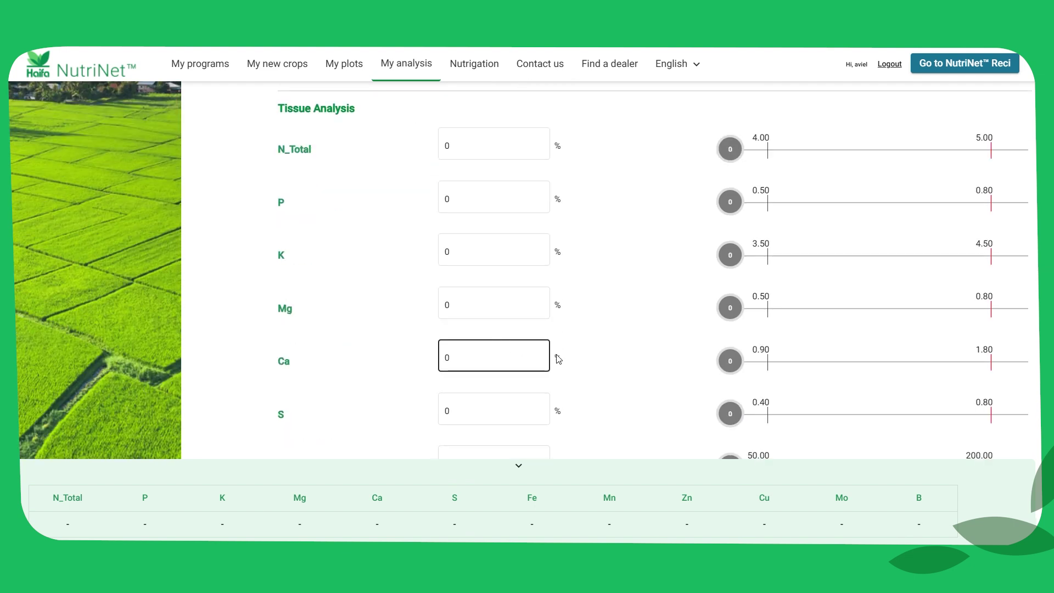
{"action": "left_click_drag", "start_coordinate": [730, 149], "coordinate": [840, 149]}
{"action": "left_click", "coordinate": [439, 201]}
{"action": "left_click_drag", "start_coordinate": [721, 256], "coordinate": [1013, 255]}
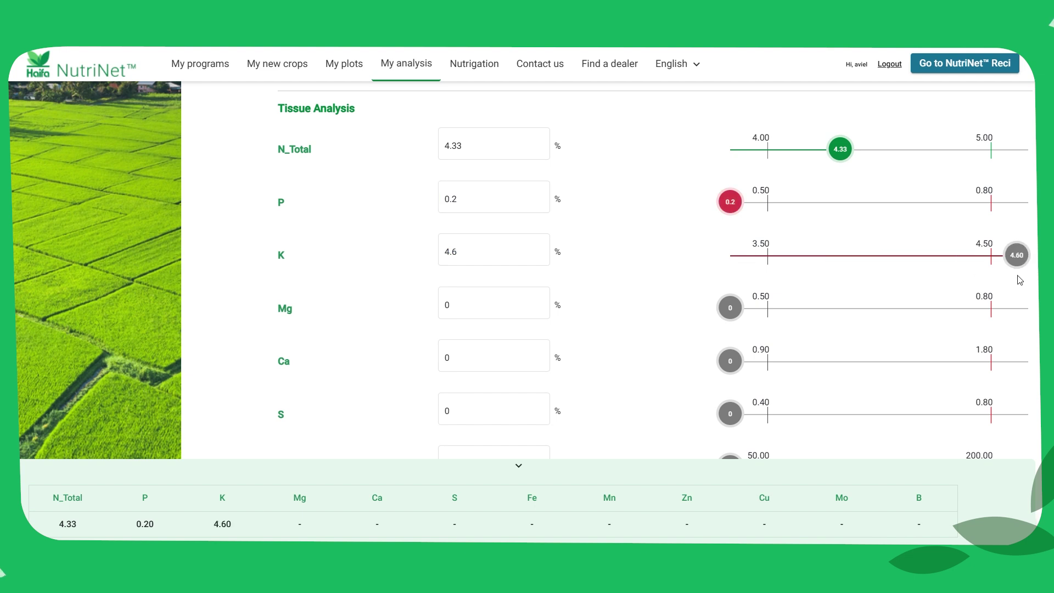
{"action": "scroll", "coordinate": [867, 276], "scroll_direction": "down", "scroll_amount": 9}
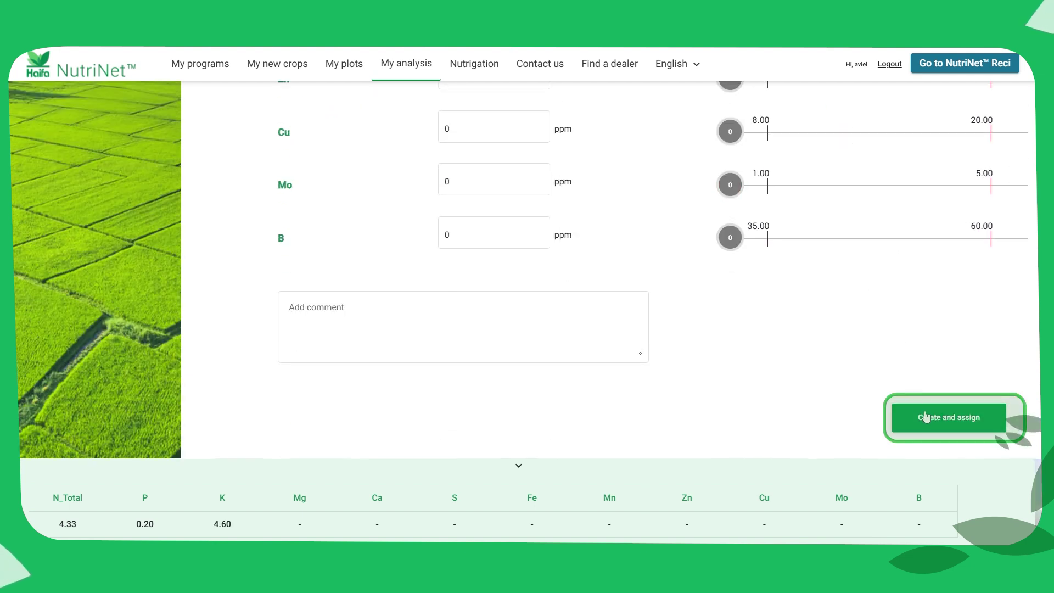
{"action": "left_click", "coordinate": [926, 417]}
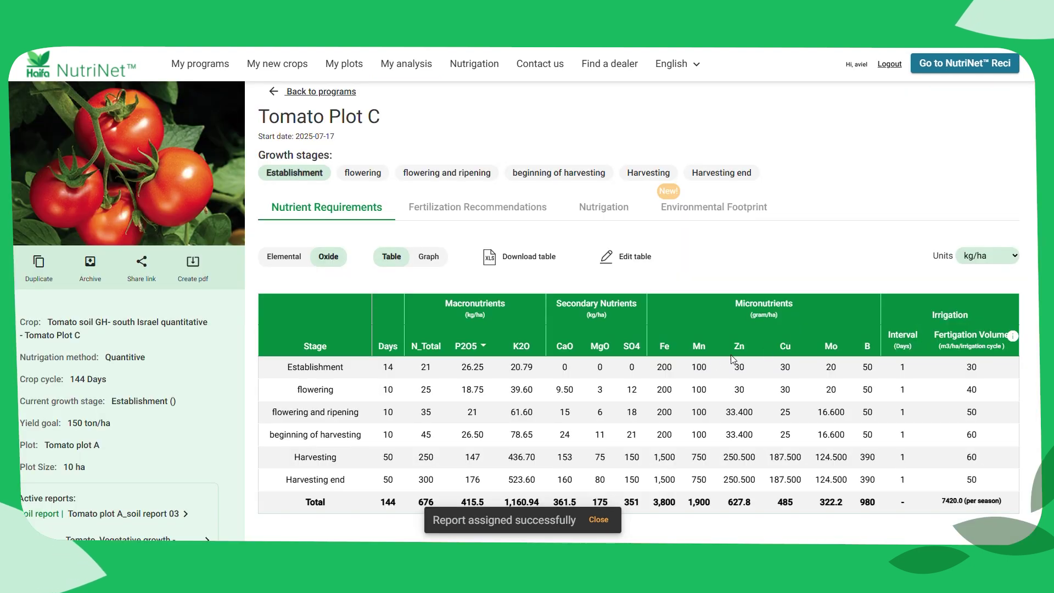
{"action": "left_click", "coordinate": [600, 519]}
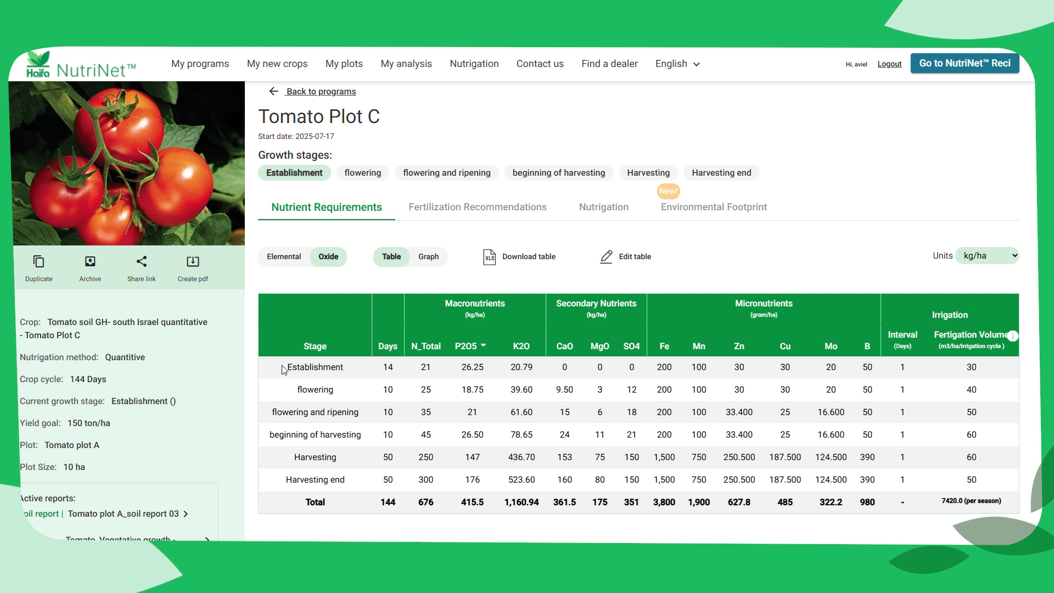
Examine the Establishment and flowering rows of the nutrient requirements table and the program's active reports
{"action": "left_click_drag", "start_coordinate": [298, 364], "coordinate": [983, 390]}
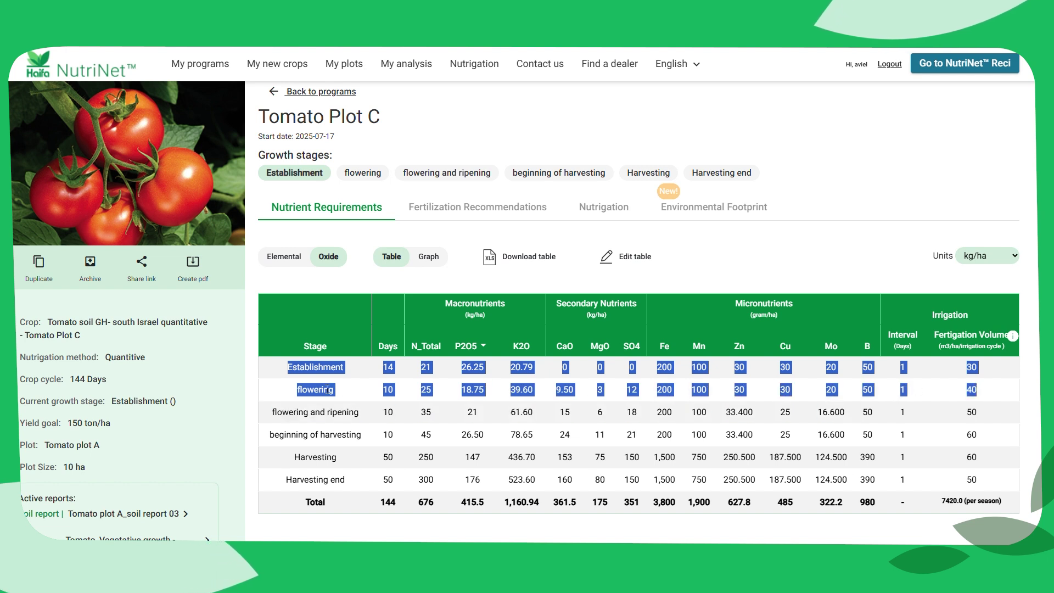
{"action": "left_click", "coordinate": [367, 394]}
{"action": "scroll", "coordinate": [220, 439], "scroll_direction": "down", "scroll_amount": 2}
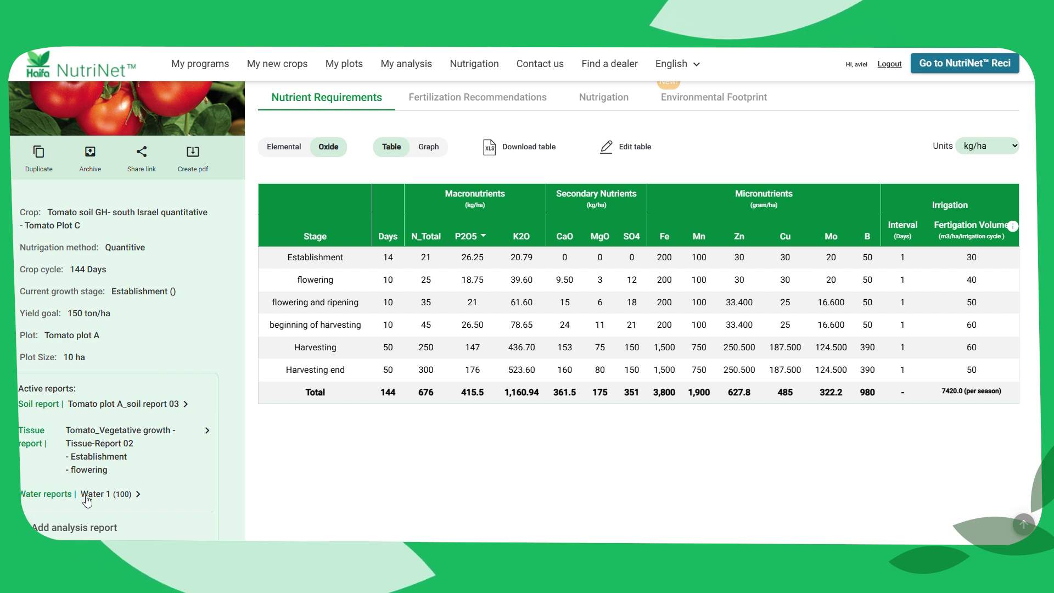
{"action": "scroll", "coordinate": [148, 482], "scroll_direction": "up", "scroll_amount": 2}
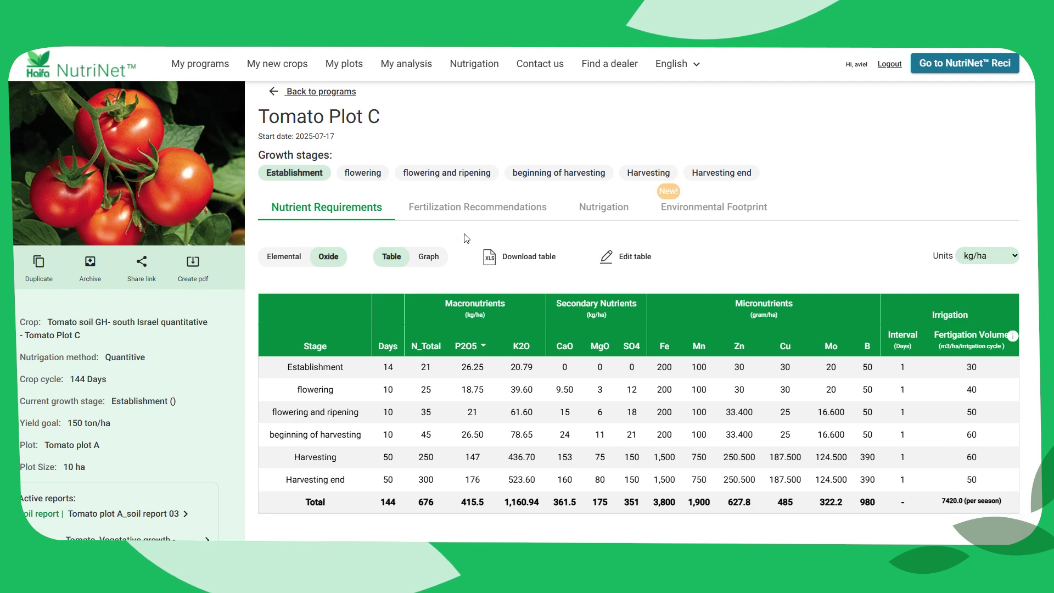
Open the fertilization recommendations and examine the water input and required rows for the Establishment stage
{"action": "left_click", "coordinate": [473, 212]}
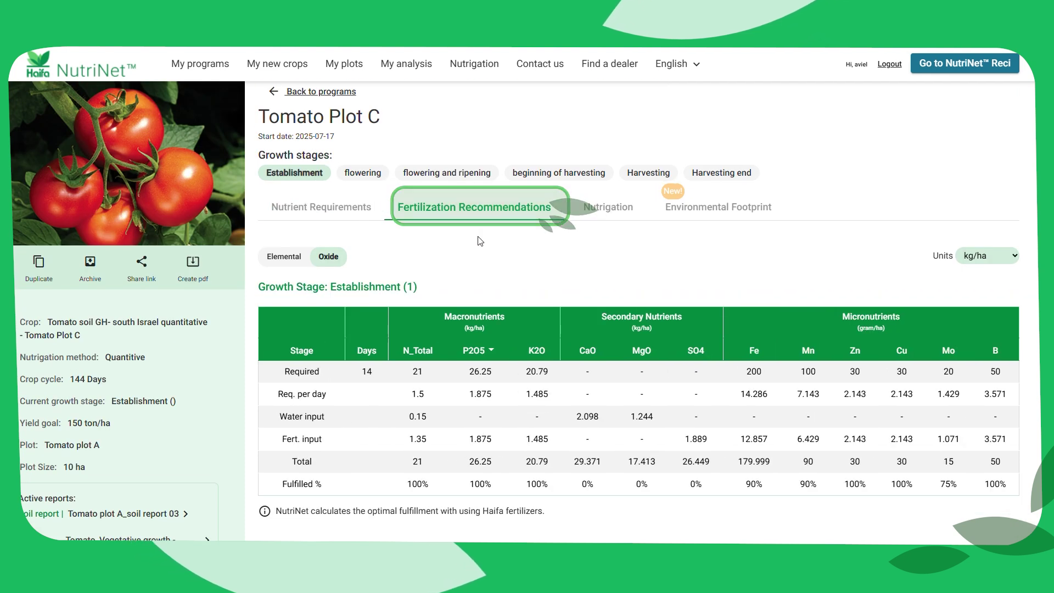
{"action": "scroll", "coordinate": [478, 240], "scroll_direction": "down", "scroll_amount": 2}
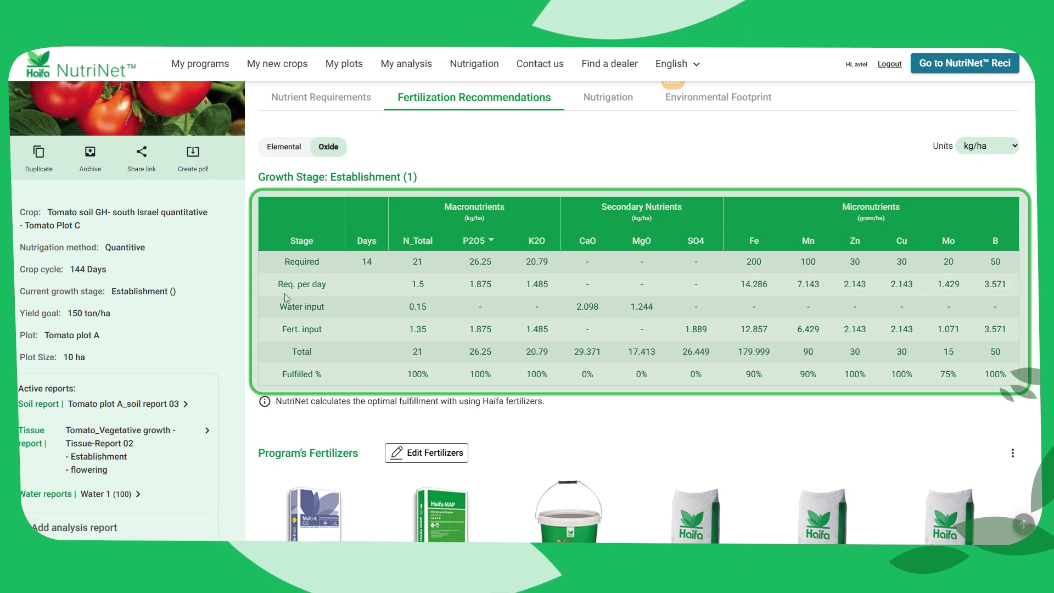
{"action": "left_click_drag", "start_coordinate": [280, 306], "coordinate": [377, 317]}
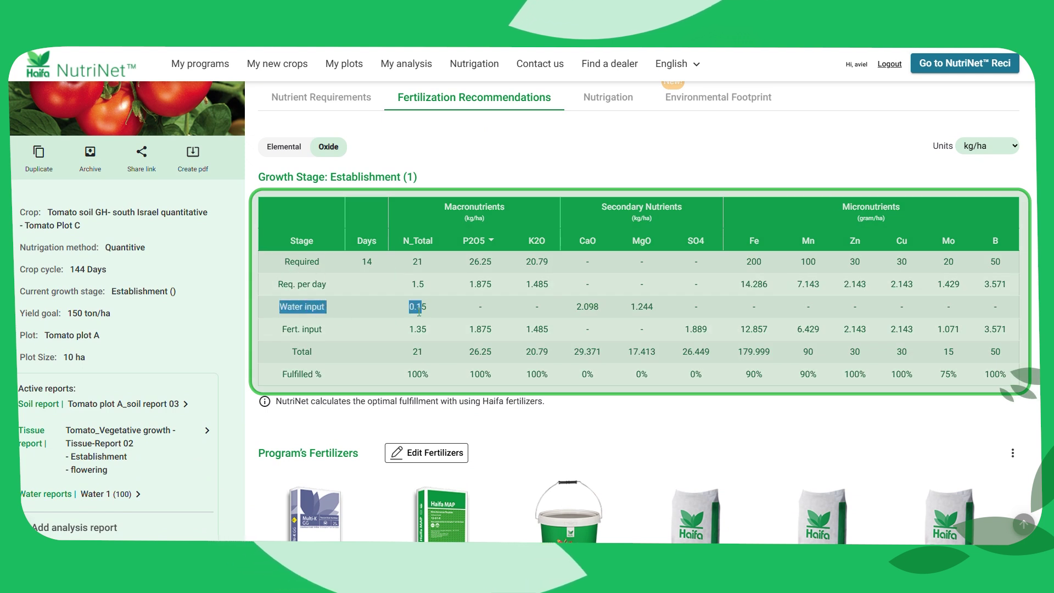
{"action": "left_click", "coordinate": [351, 312]}
{"action": "left_click_drag", "start_coordinate": [282, 261], "coordinate": [326, 266]}
{"action": "left_click", "coordinate": [327, 266]}
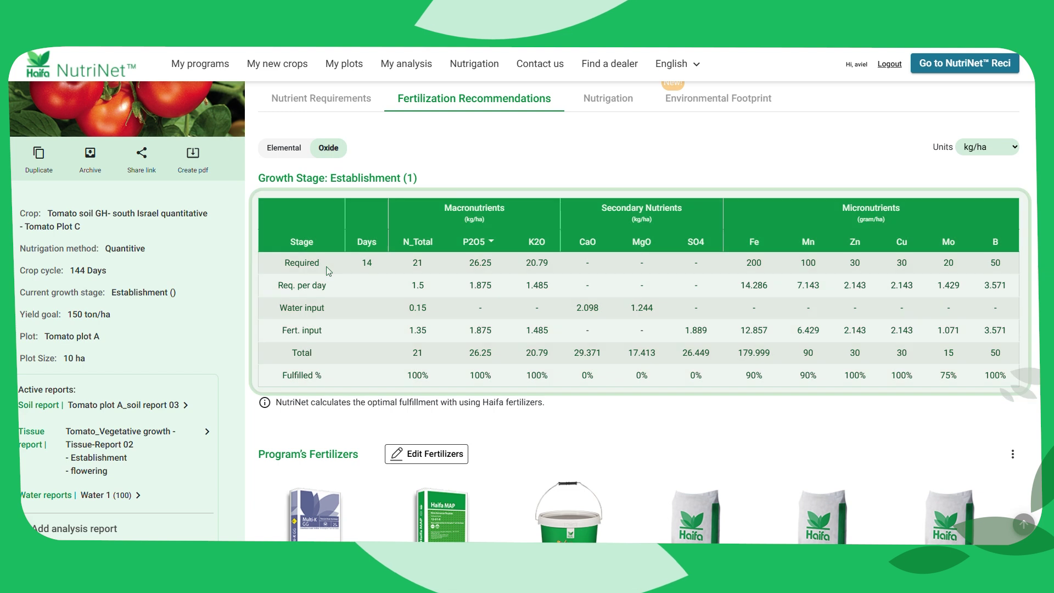
Return to the program's nutrient requirements and review the table for all growth stages
{"action": "scroll", "coordinate": [331, 258], "scroll_direction": "up", "scroll_amount": 1}
{"action": "left_click", "coordinate": [336, 156]}
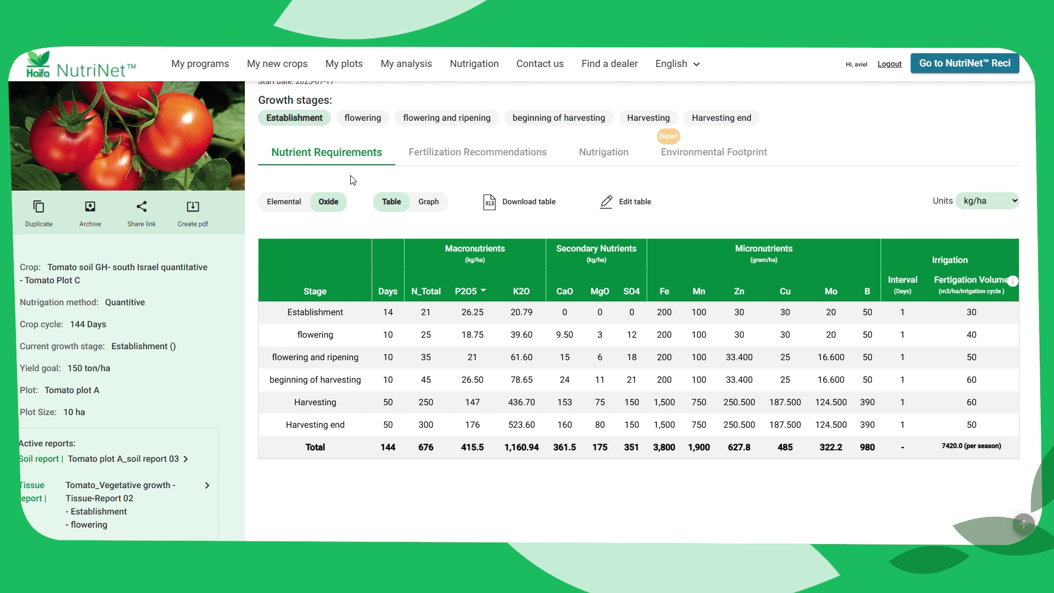
{"action": "scroll", "coordinate": [255, 206], "scroll_direction": "down", "scroll_amount": 1}
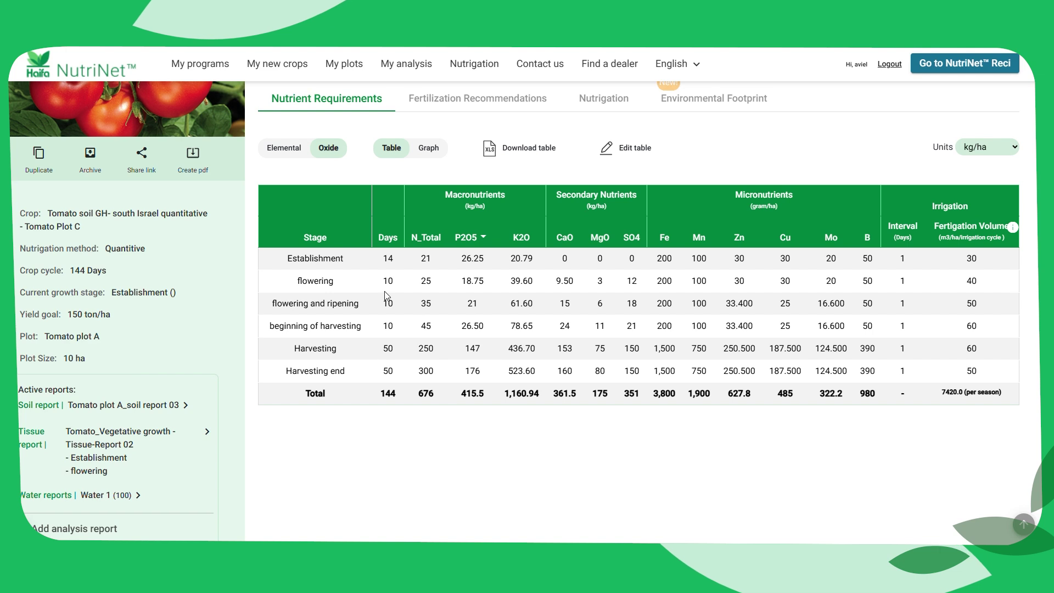
{"action": "scroll", "coordinate": [386, 297], "scroll_direction": "up", "scroll_amount": 1}
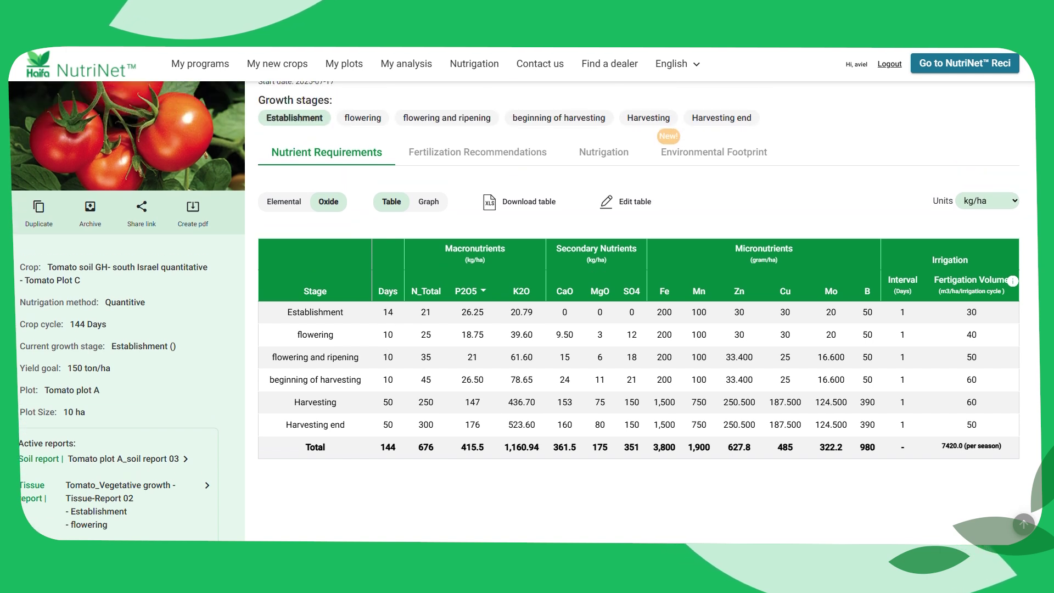